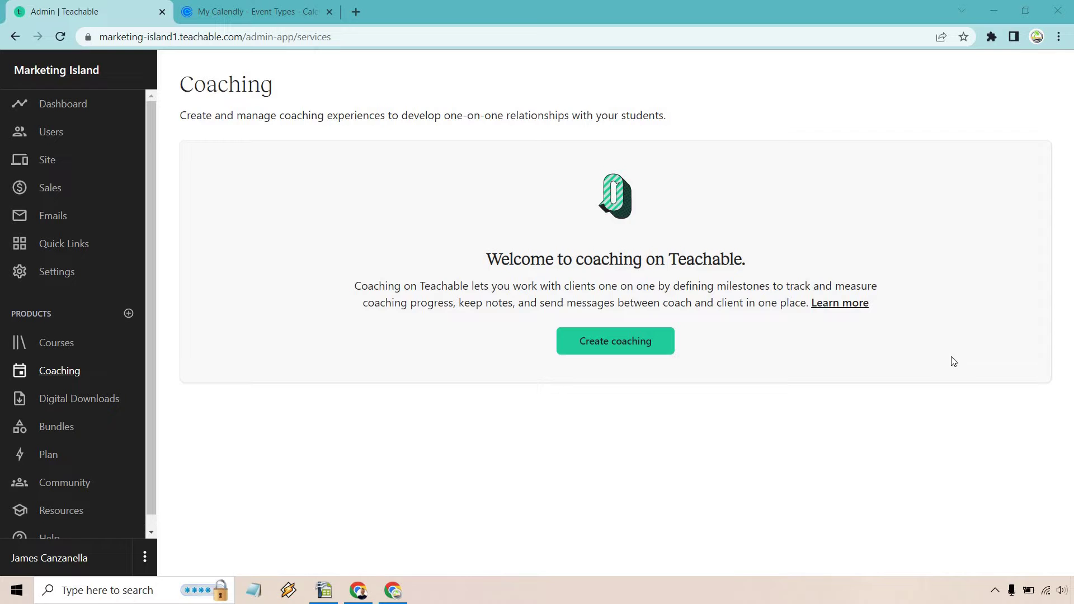
- Create a coaching product named 'Marketing Island Coaching' and advance to the client intake step
click(600, 340)
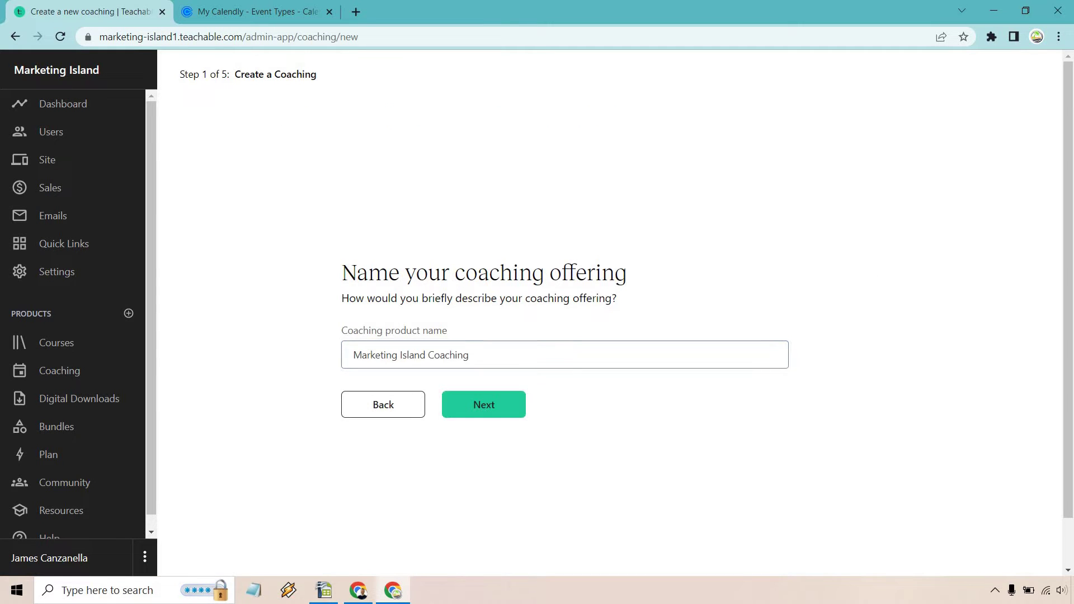
click(502, 407)
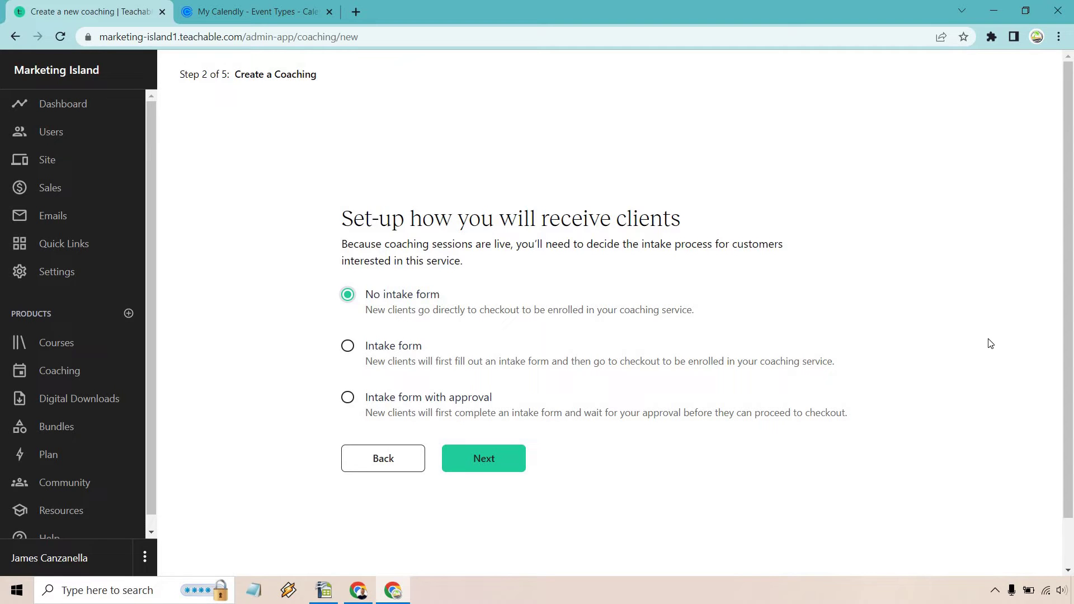
- Change the client intake option from No intake form to Intake form with approval
click(347, 347)
click(348, 397)
- Switch the intake option back to plain Intake form and continue to the pricing step
click(347, 347)
click(492, 459)
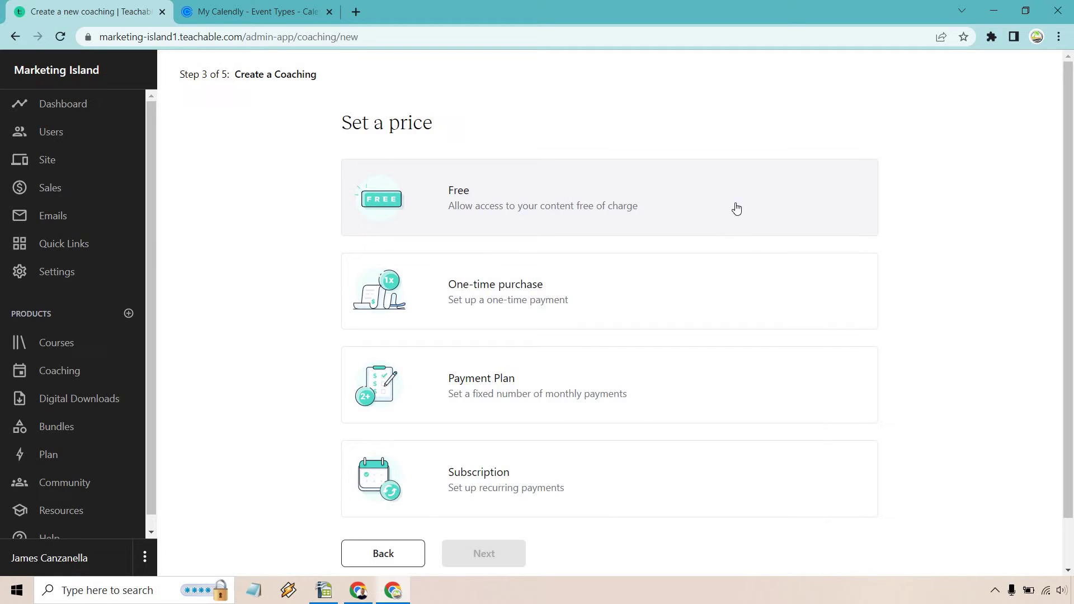
- Price the coaching as a 997 USD one-time purchase, subtitled 'Let's Grow Your Online Business', with a description
click(715, 297)
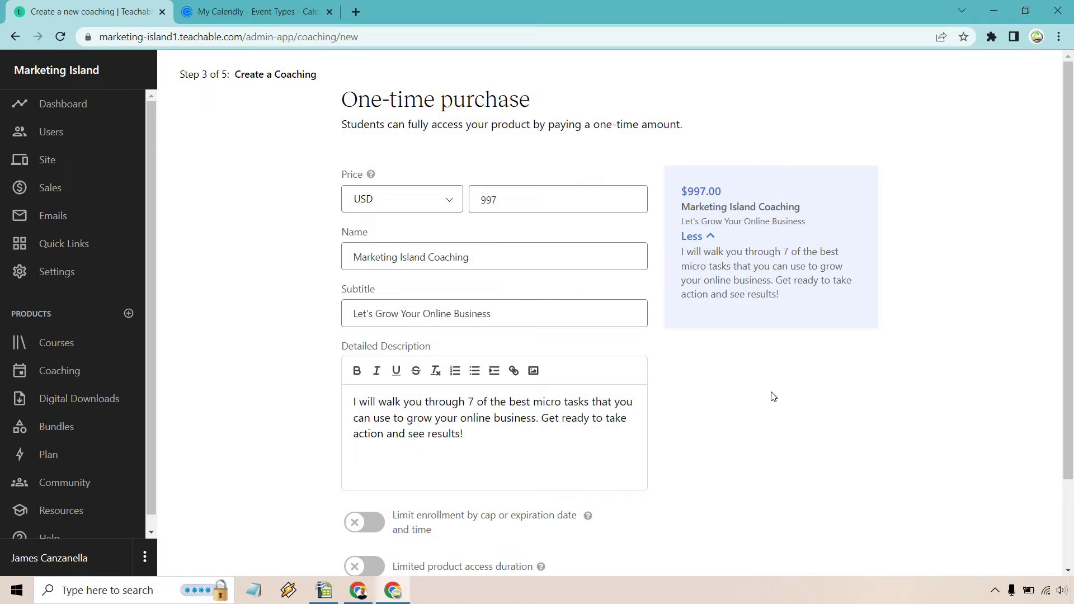
scroll(796, 389, down, 2)
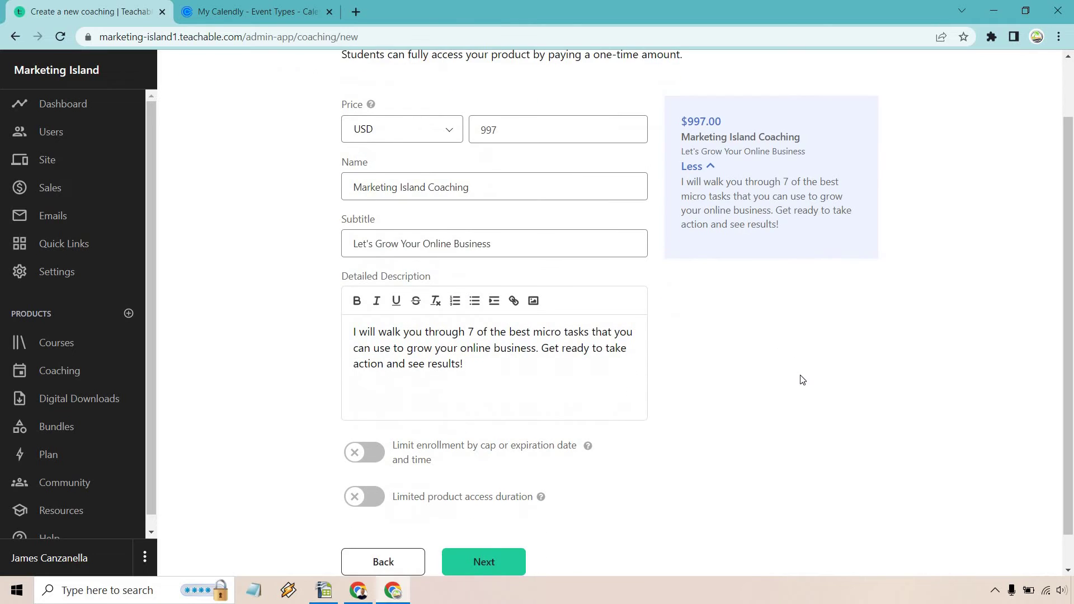
scroll(783, 395, down, 1)
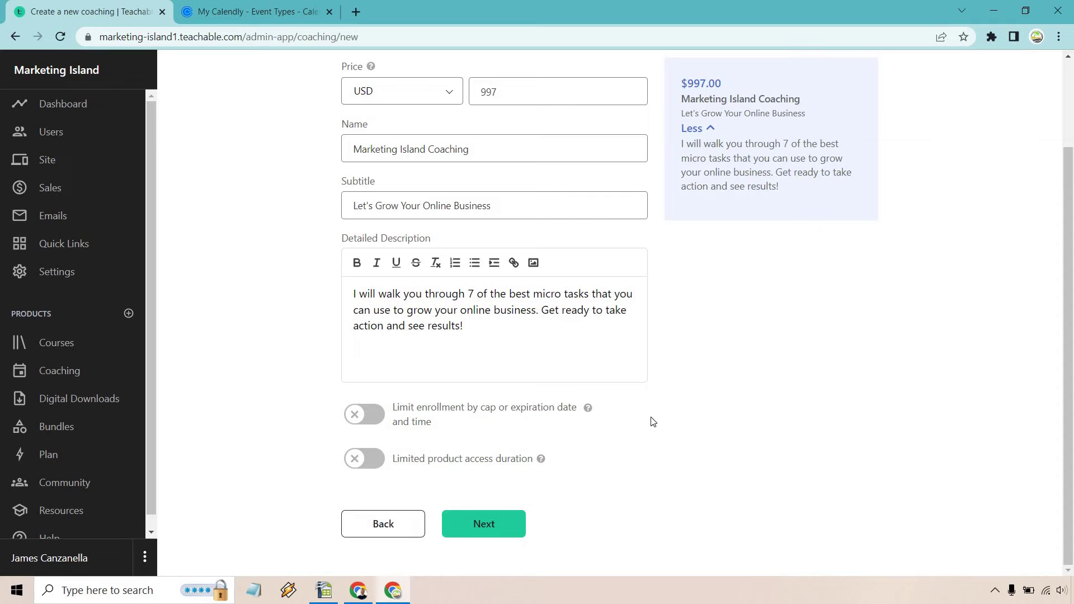
mouse_move(586, 408)
- Move to the start date step, keeping On the enrollment date selected
mouse_move(542, 457)
click(501, 525)
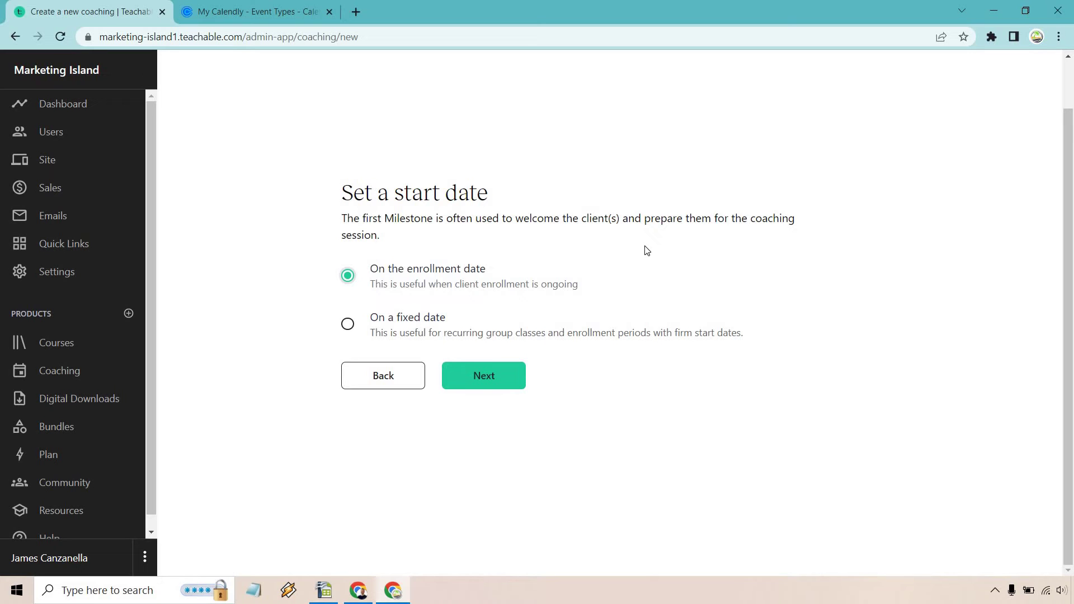
- Give the Welcome! milestone a pasted welcome description, replacing 'scheduling' with 'booking'
click(504, 379)
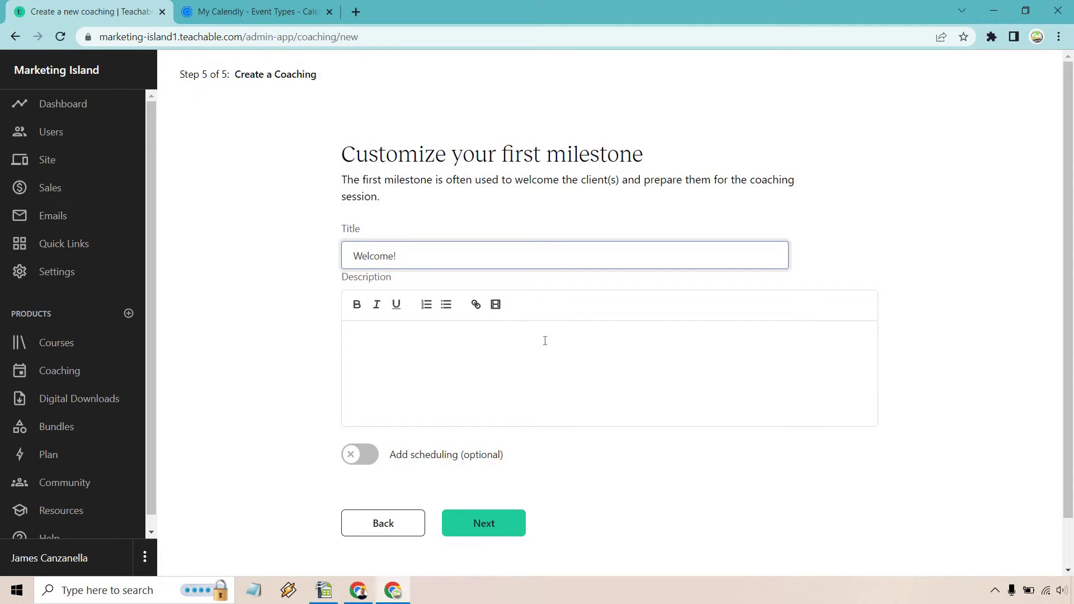
click(494, 306)
click(638, 355)
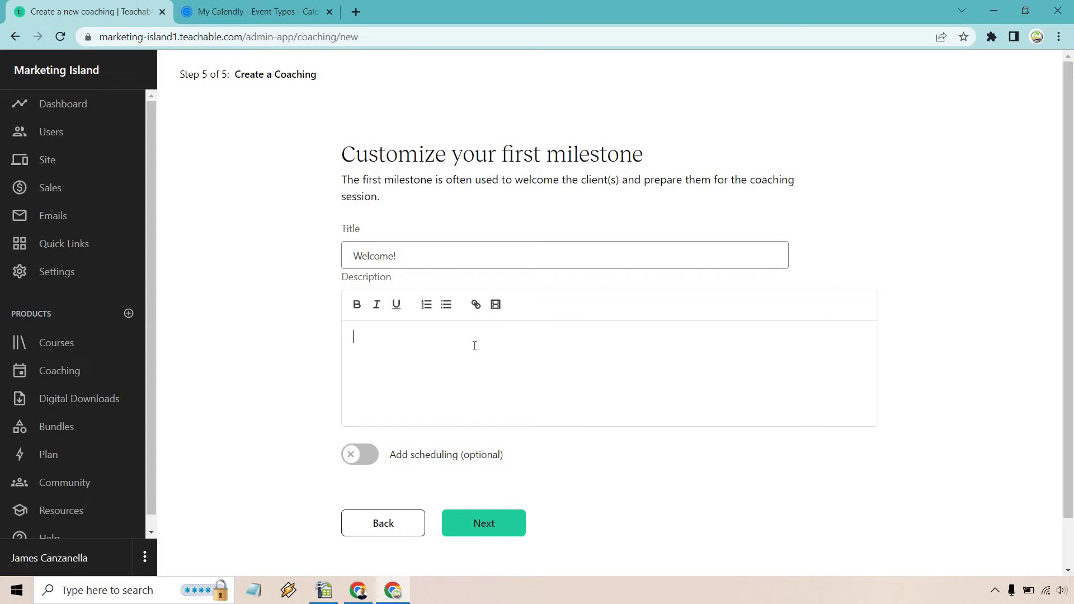
text(Thank you so much for scheduling a coaching call with me, and please use the calendar to schedule your session.)
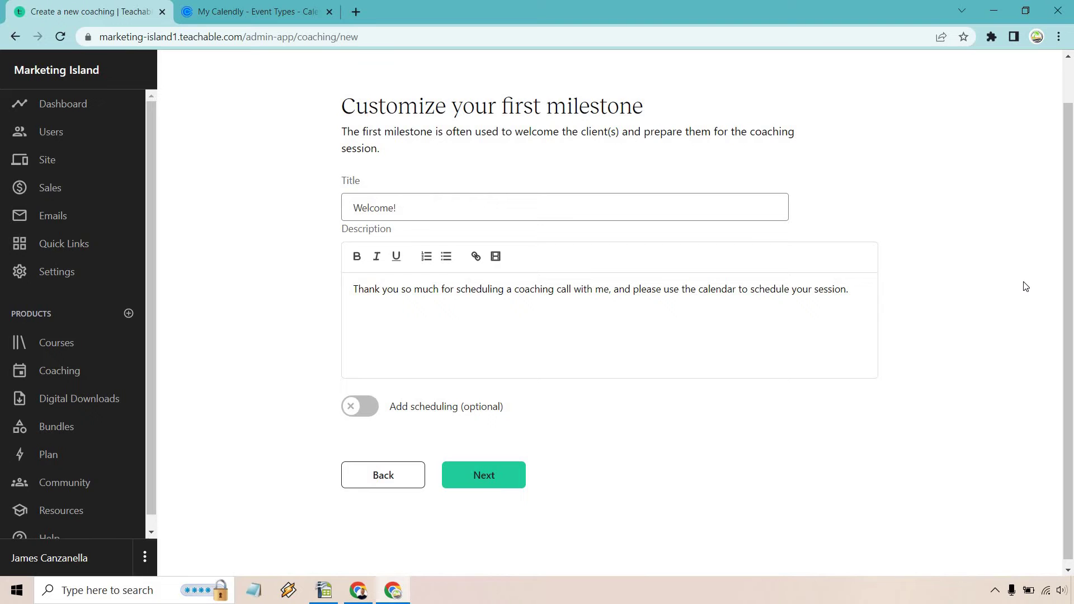
double_click(471, 289)
text(booking)
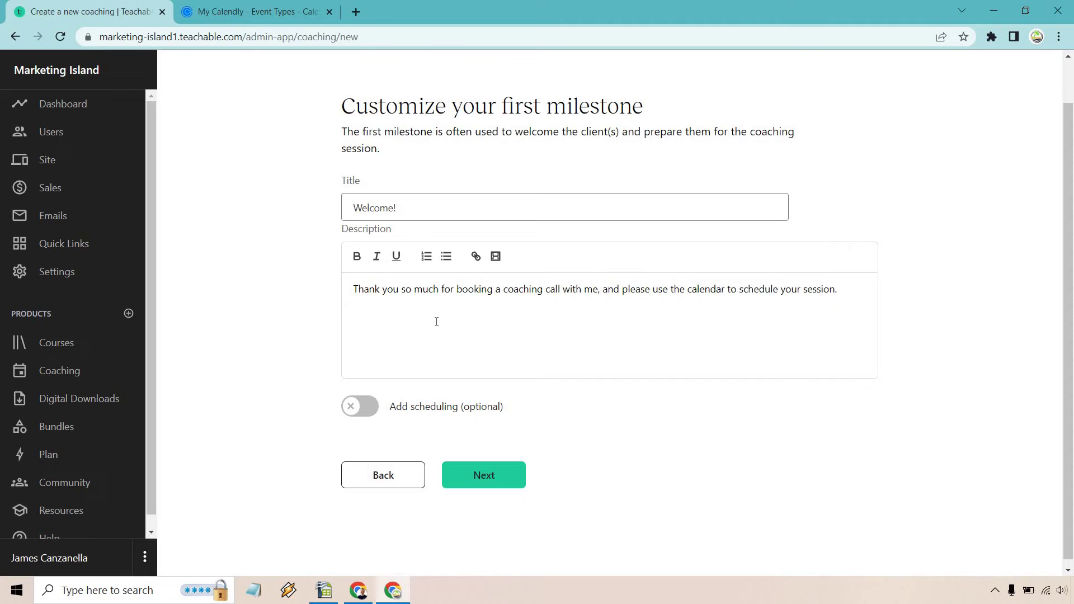
- Enable calendar scheduling on the welcome milestone with the Calendly link, then finish creating the product
click(360, 406)
scroll(268, 335, down, 1)
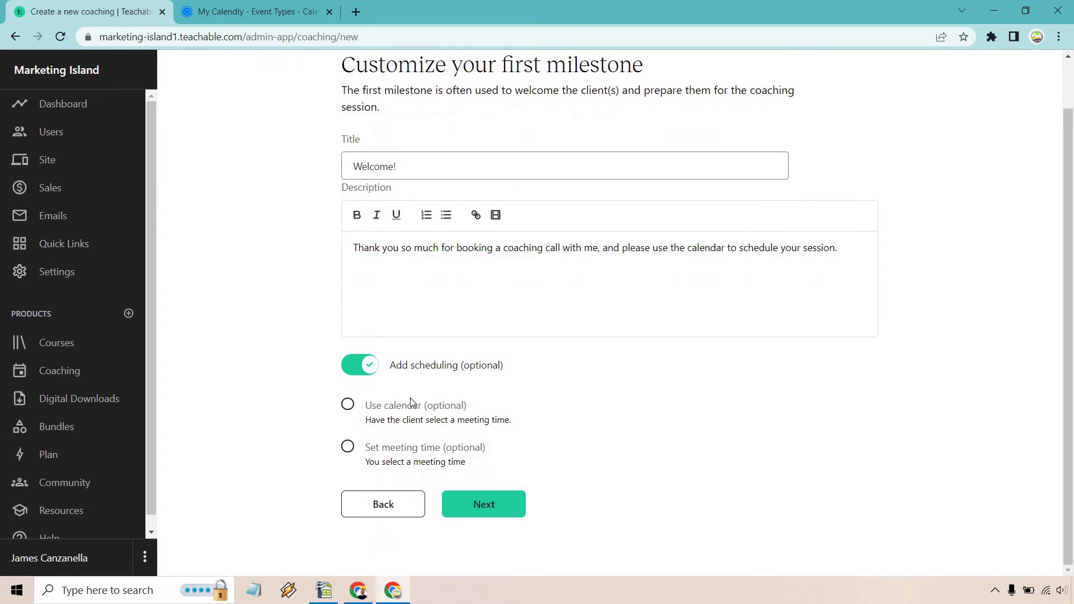
click(352, 408)
scroll(280, 408, down, 1)
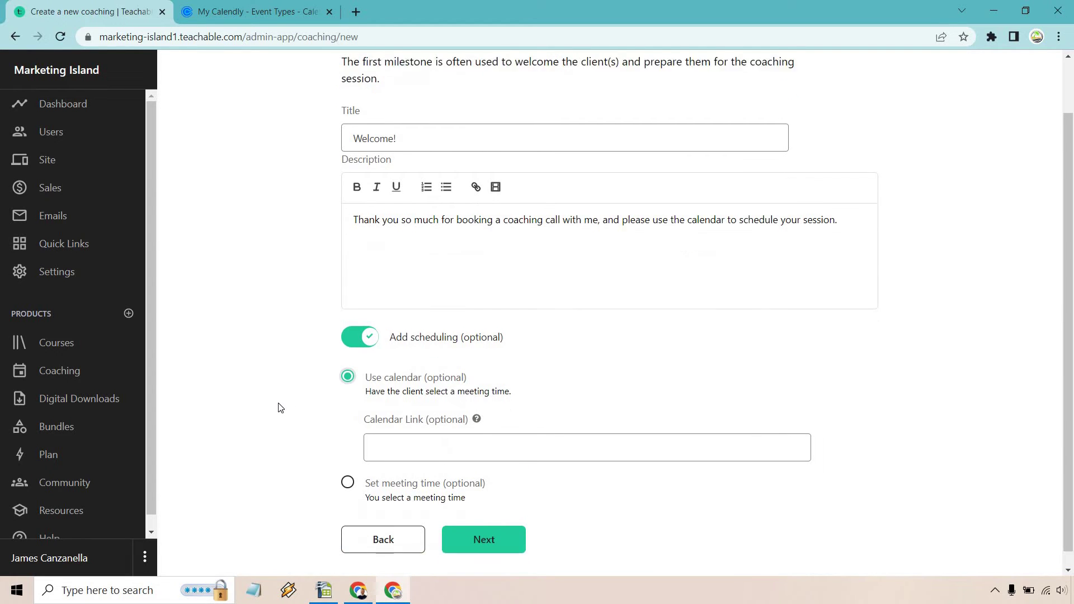
mouse_move(477, 404)
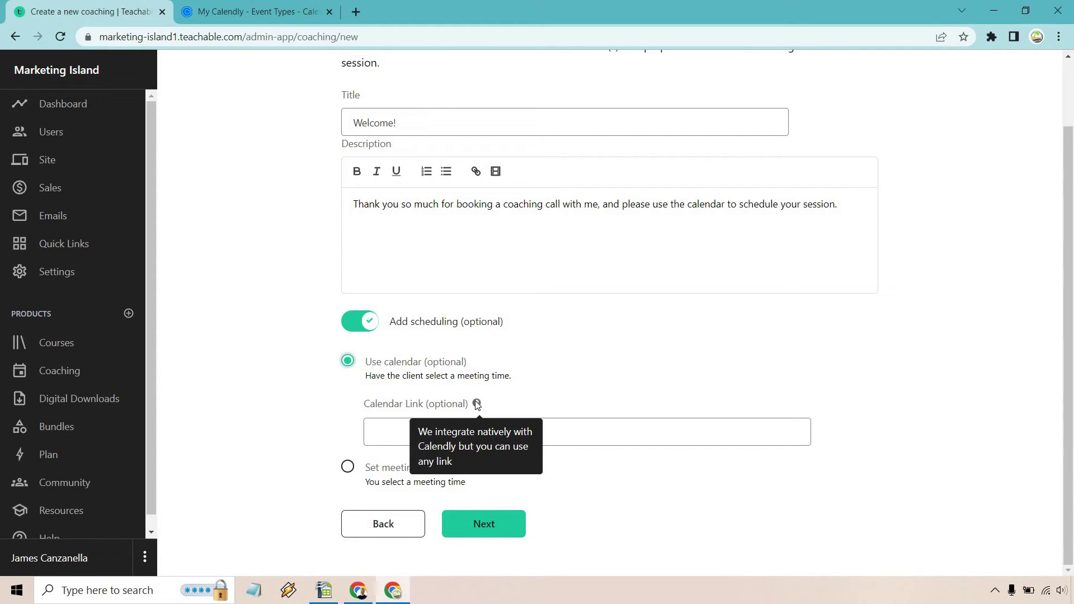
click(487, 432)
text(https://calendly.com/marketingisland)
click(517, 530)
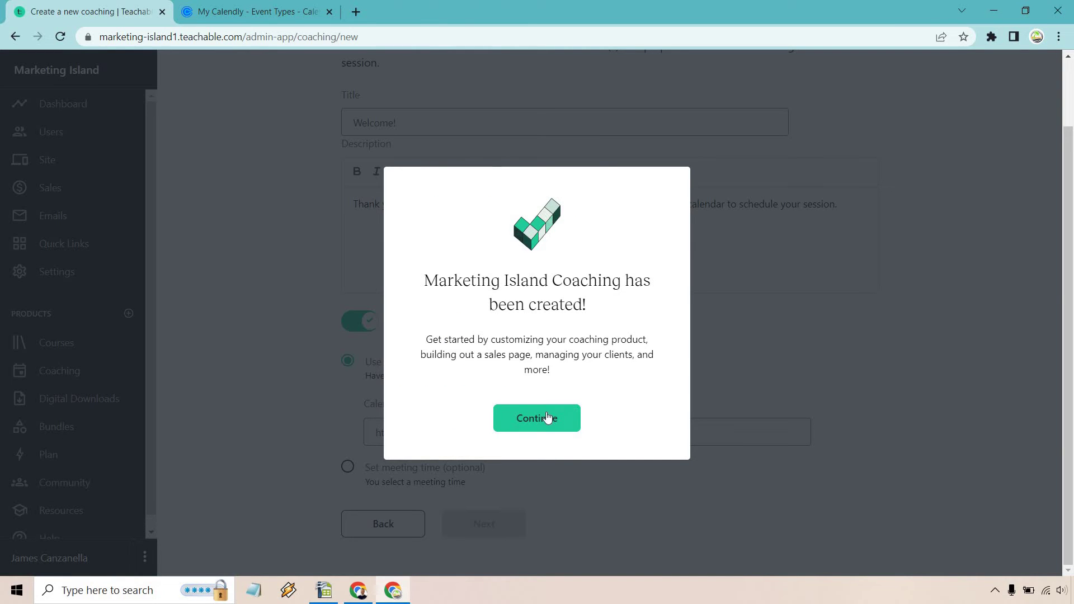
- Review the Information page, publish Marketing Island Coaching, and open its client preview
click(547, 417)
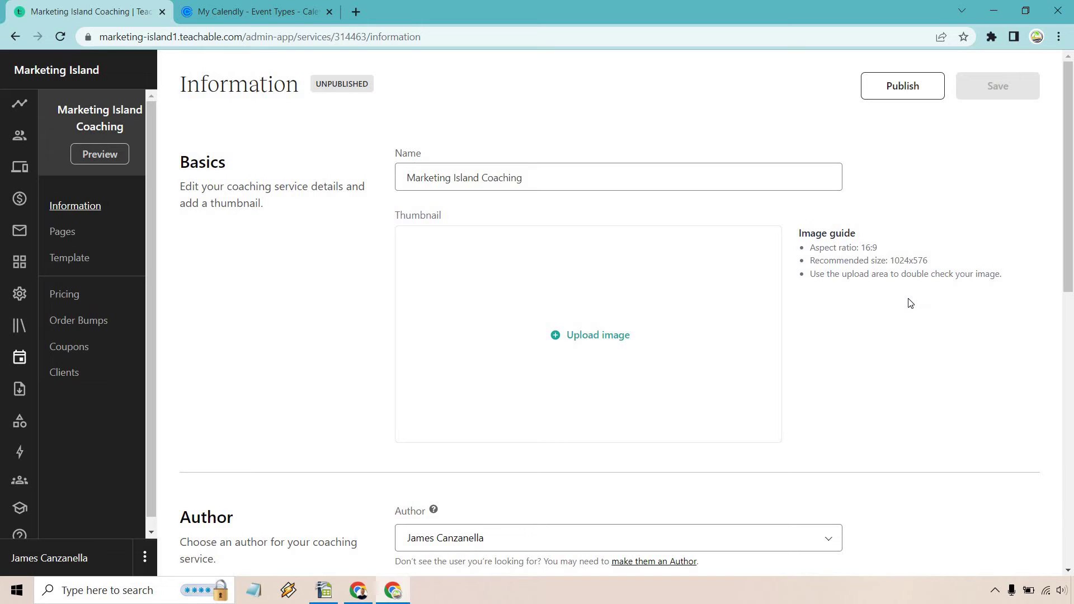
scroll(904, 285, down, 3)
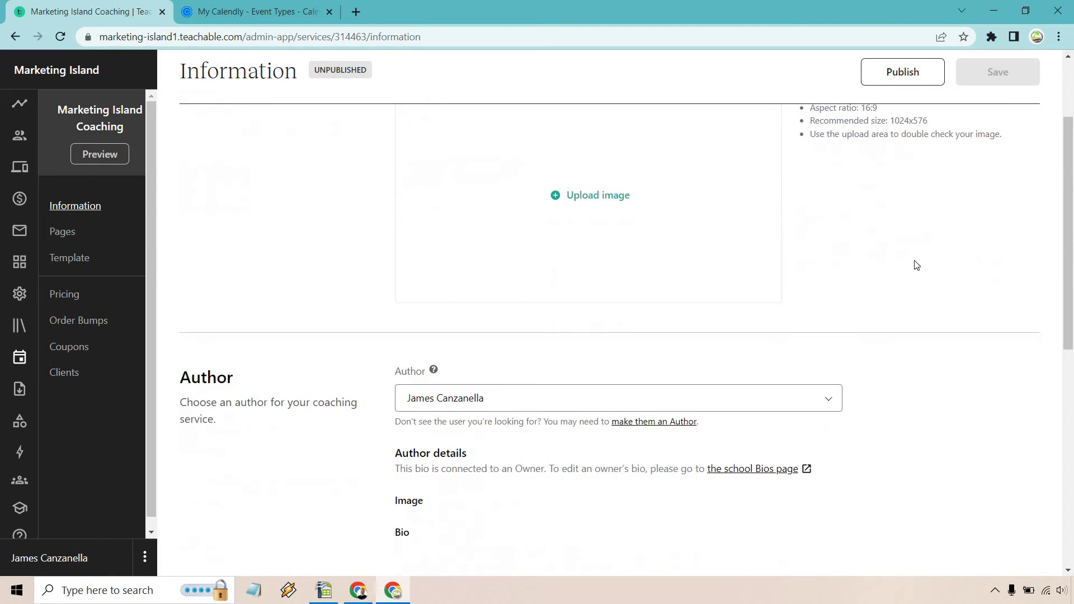
scroll(940, 272, down, 3)
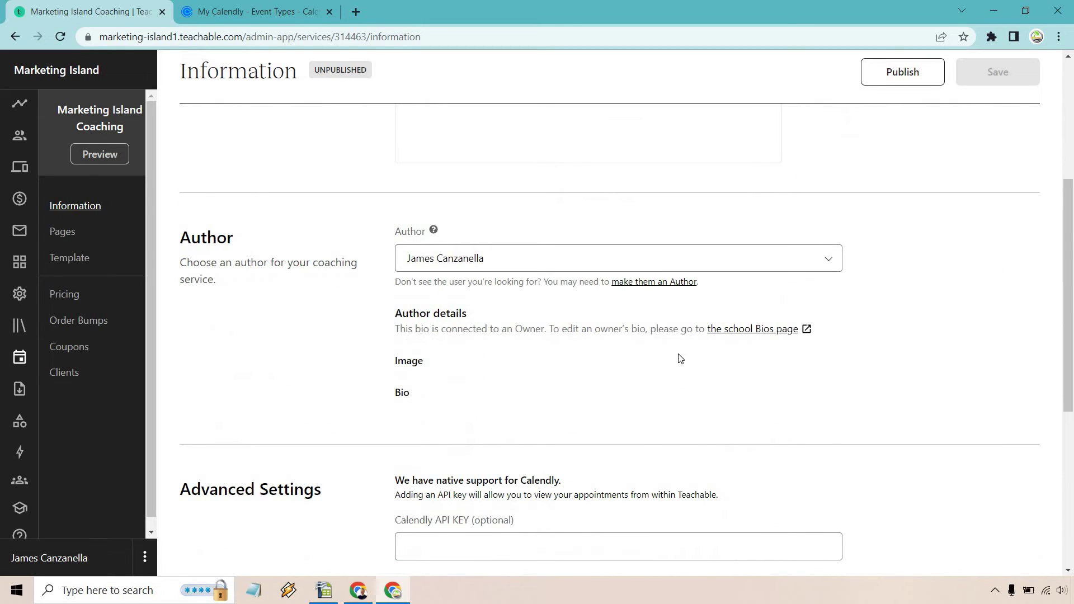
scroll(948, 311, down, 3)
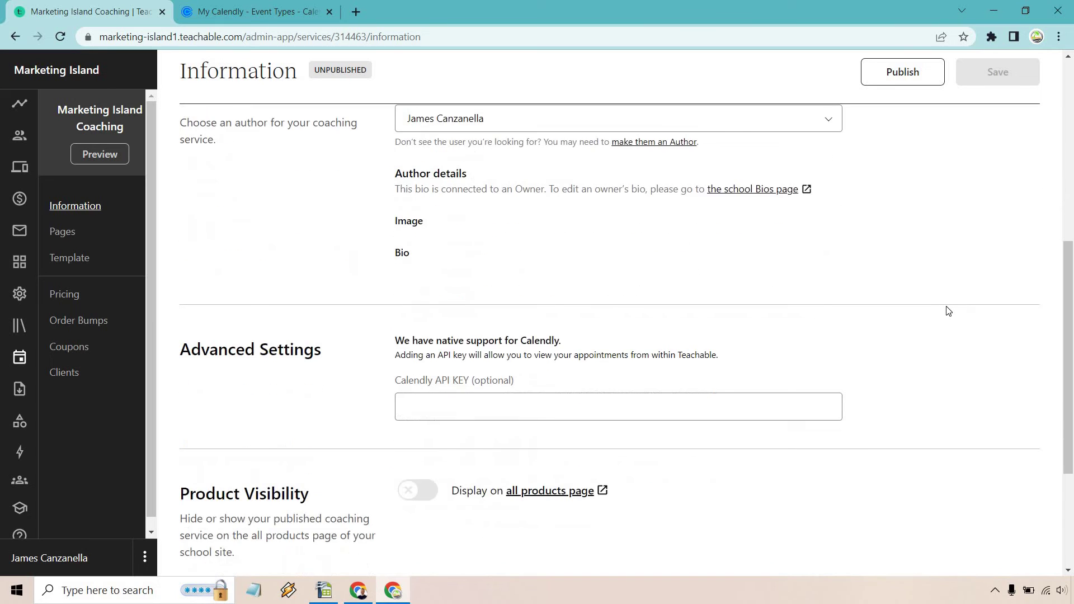
scroll(947, 307, down, 1)
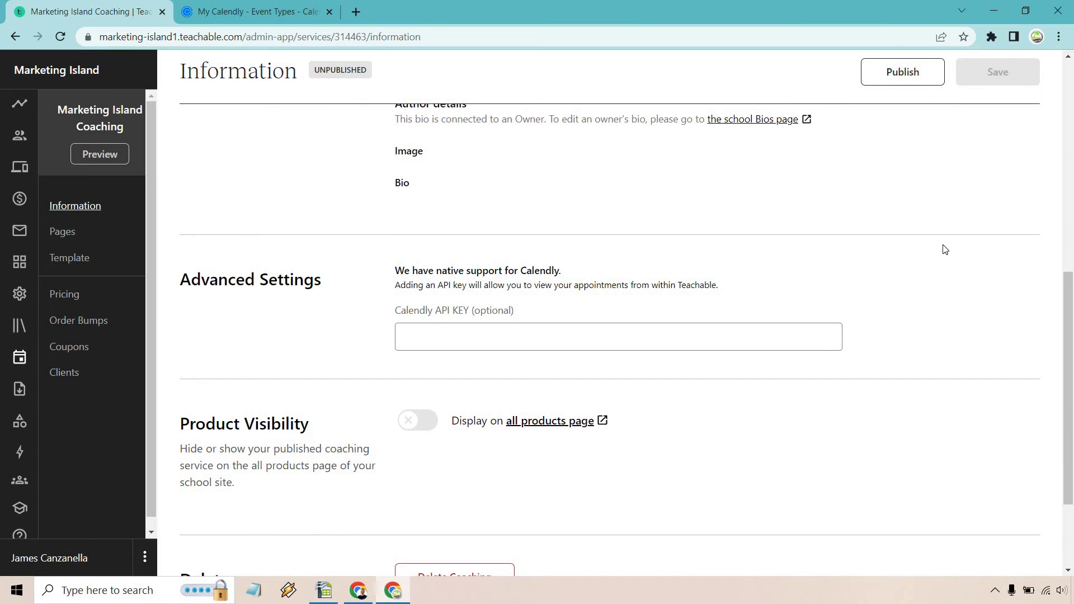
scroll(945, 249, down, 2)
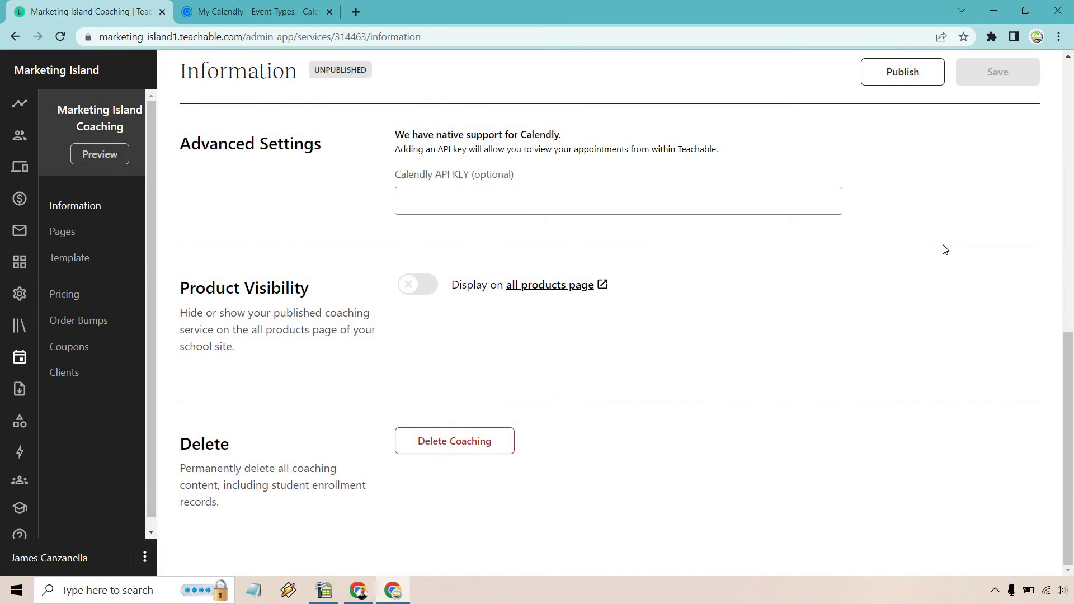
scroll(923, 335, up, 6)
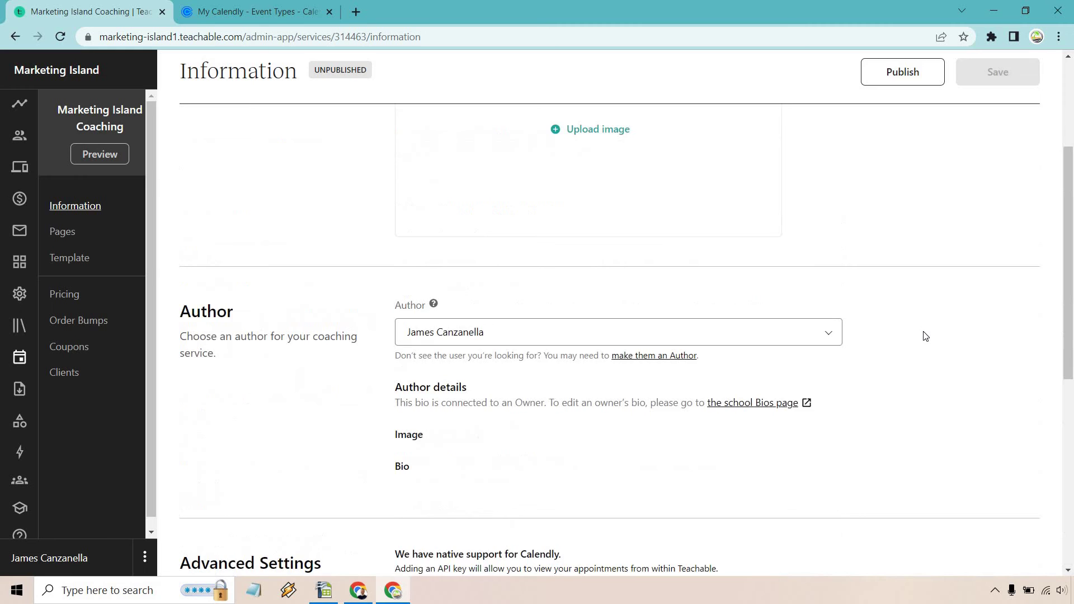
scroll(926, 336, up, 3)
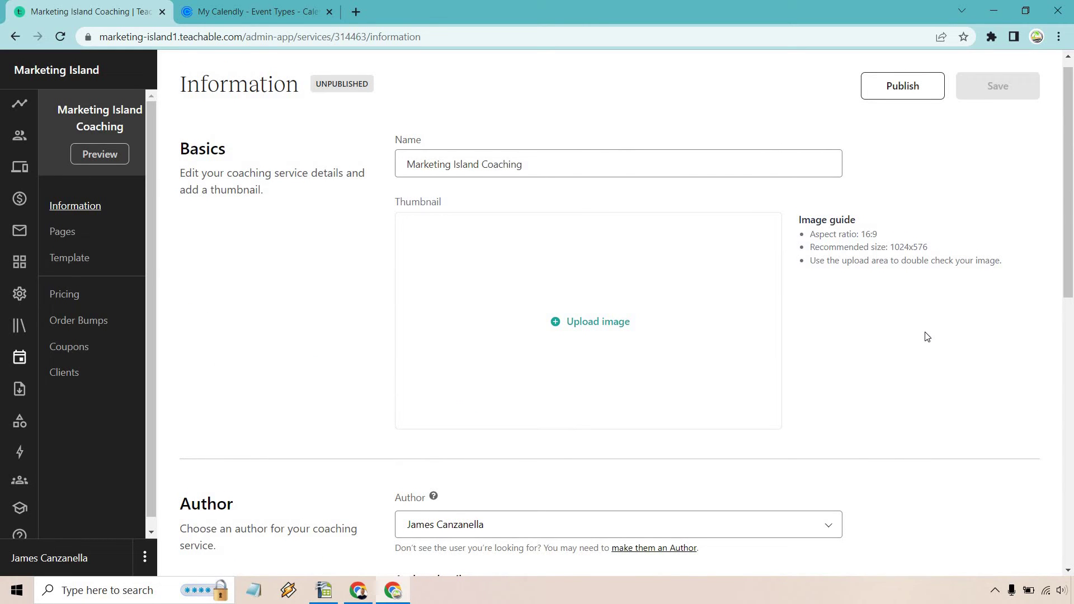
click(887, 89)
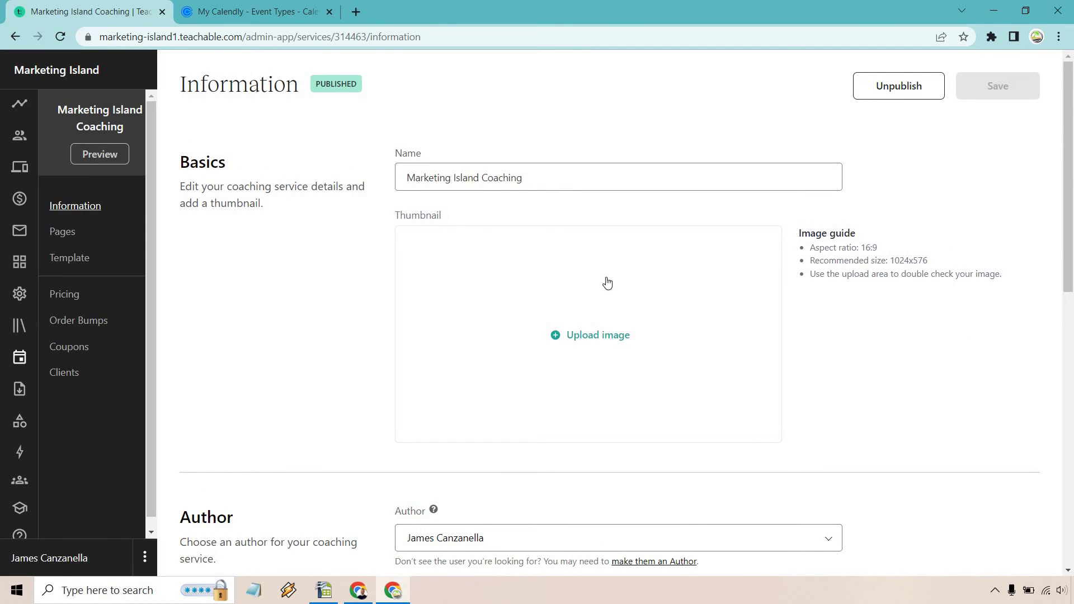
click(91, 155)
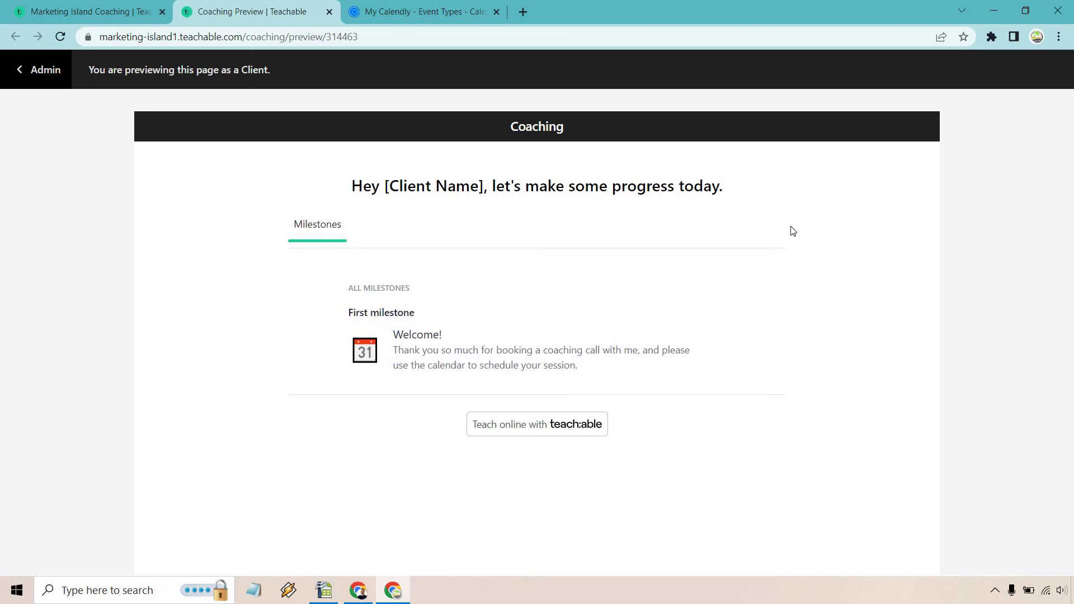
- Open the Welcome! milestone in the preview and load the 30-minute Marketing Island Calendly calendar for May 2023
click(431, 338)
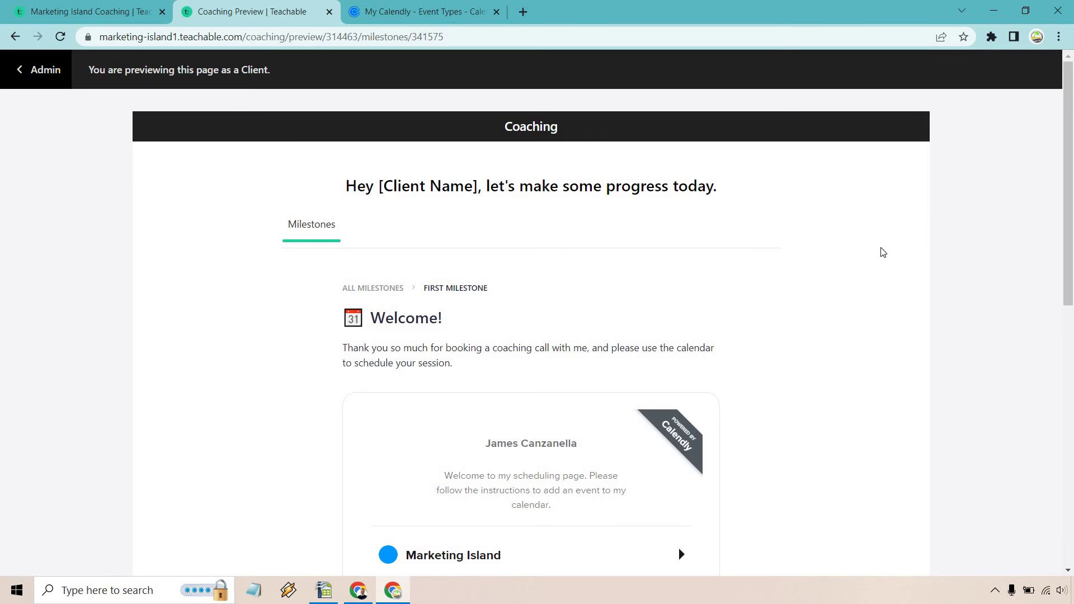
scroll(800, 257, down, 3)
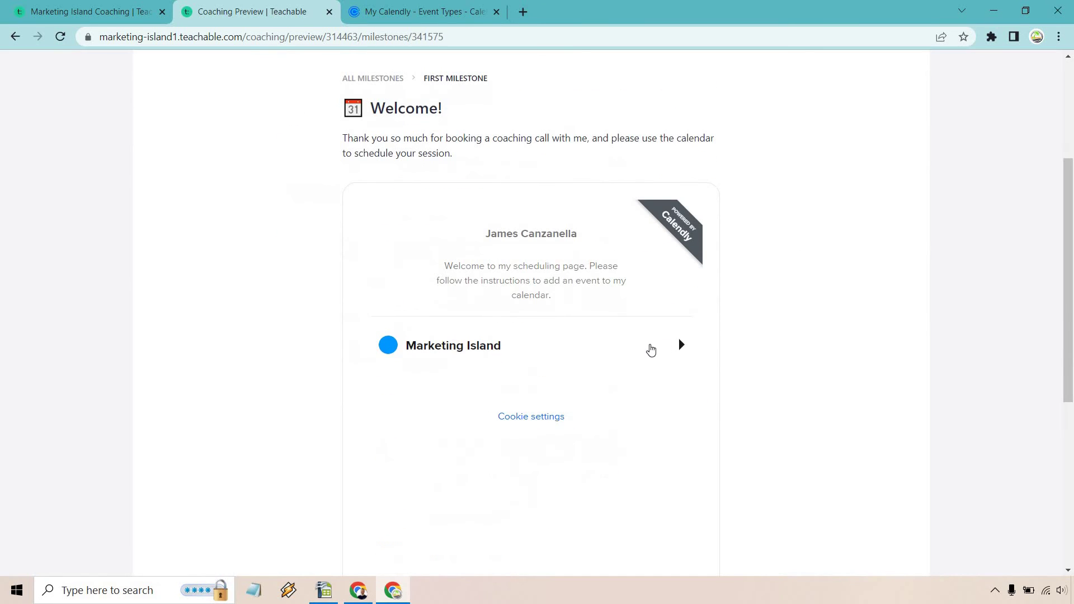
click(650, 350)
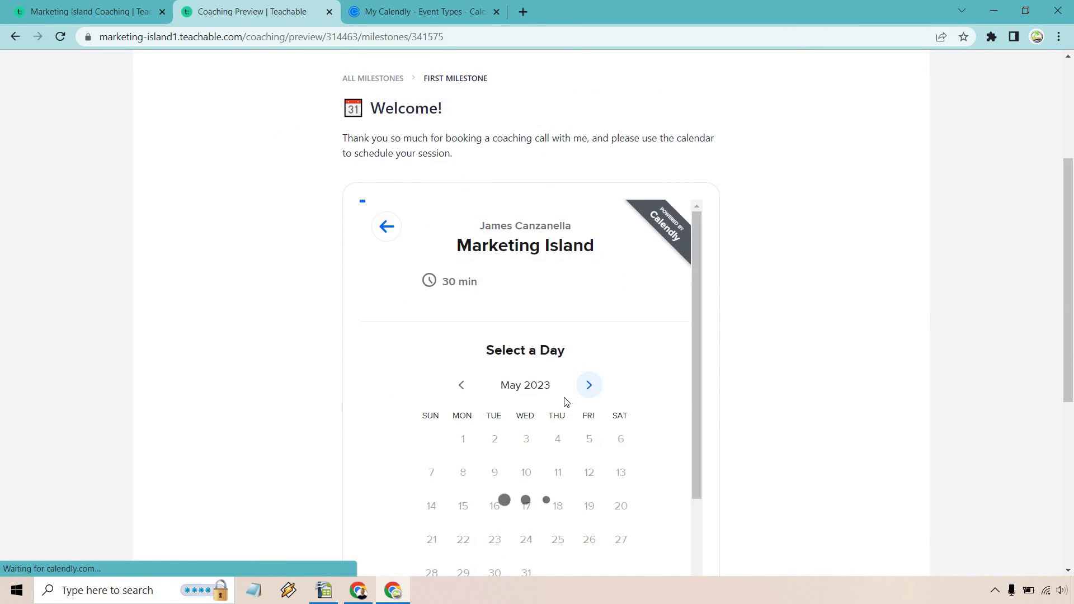
scroll(844, 351, up, 3)
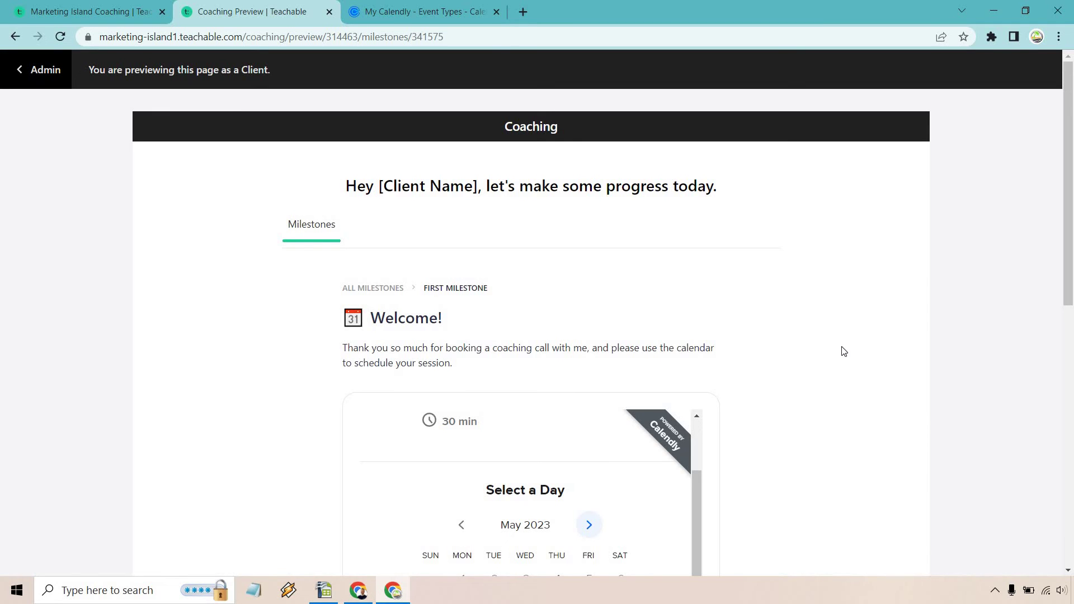
- Back in the admin tab, open the Sales page editor from Pages and scroll to the Intake Form block
click(121, 6)
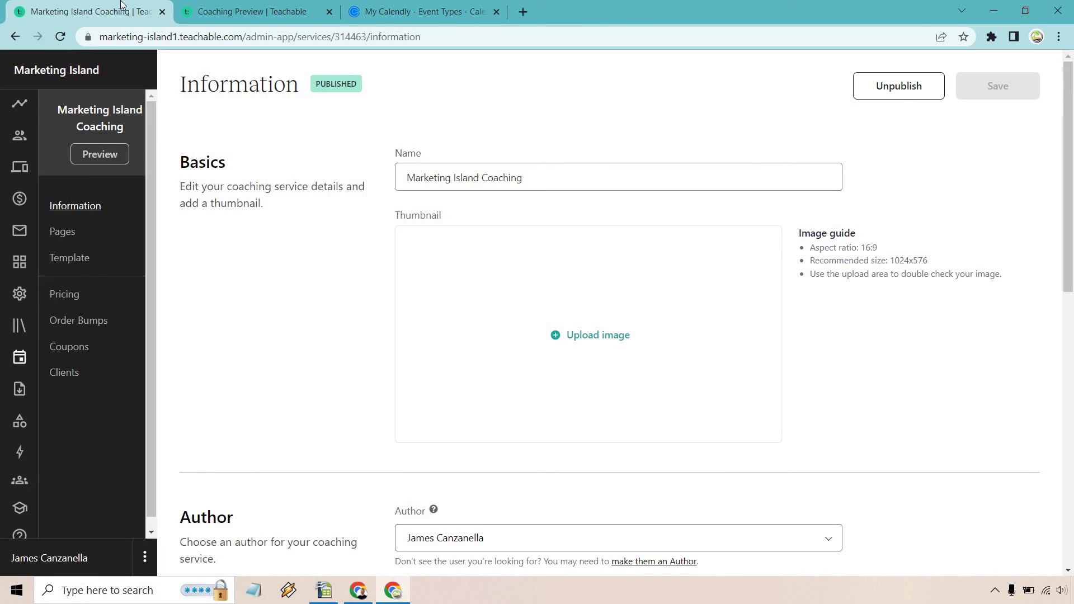
click(74, 229)
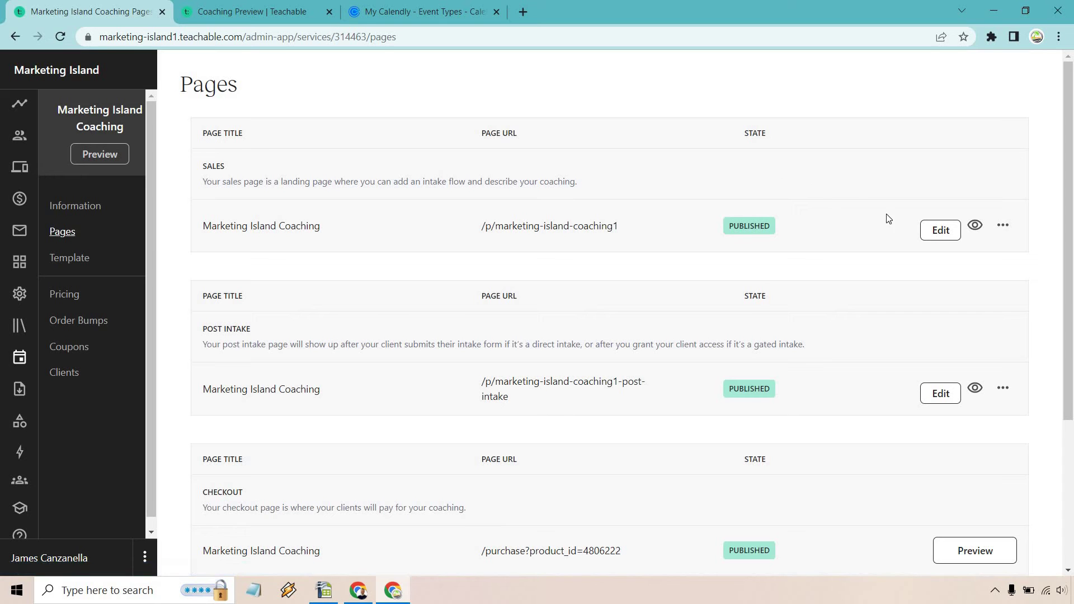
click(931, 231)
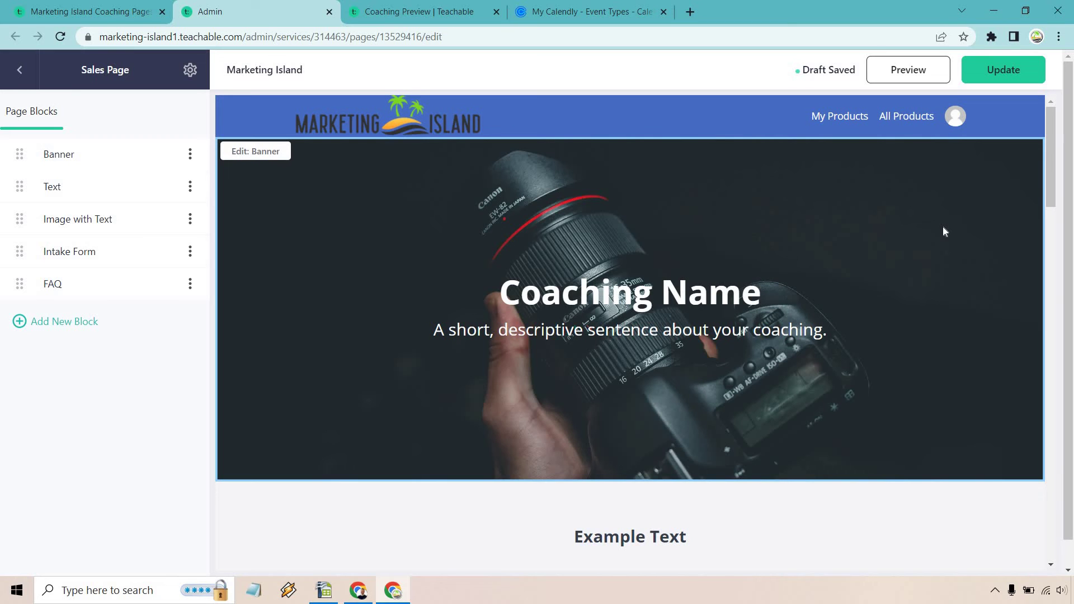
scroll(901, 206, down, 10)
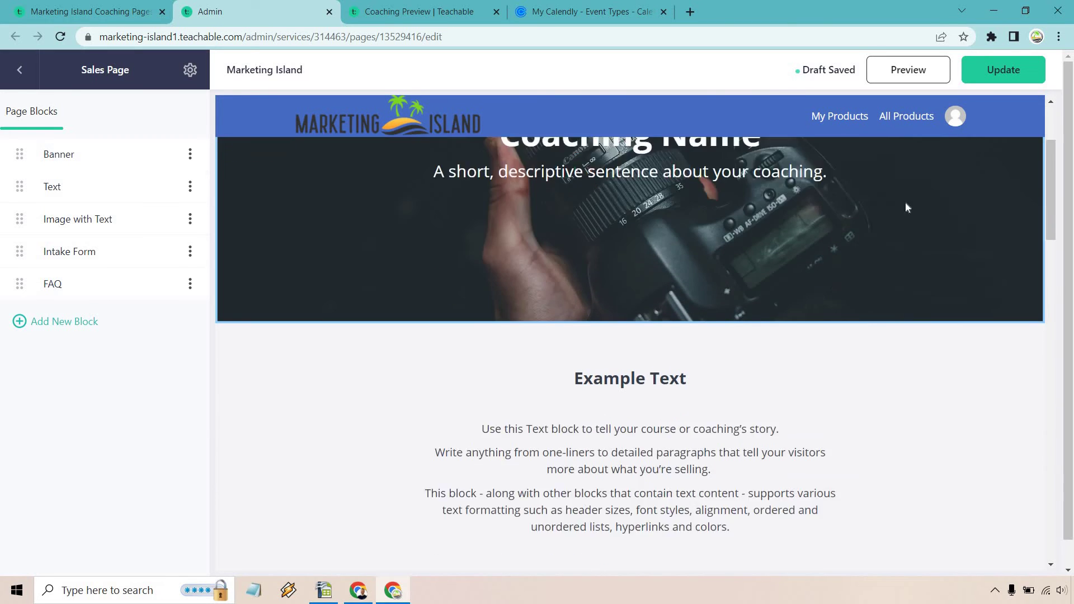
scroll(895, 206, down, 8)
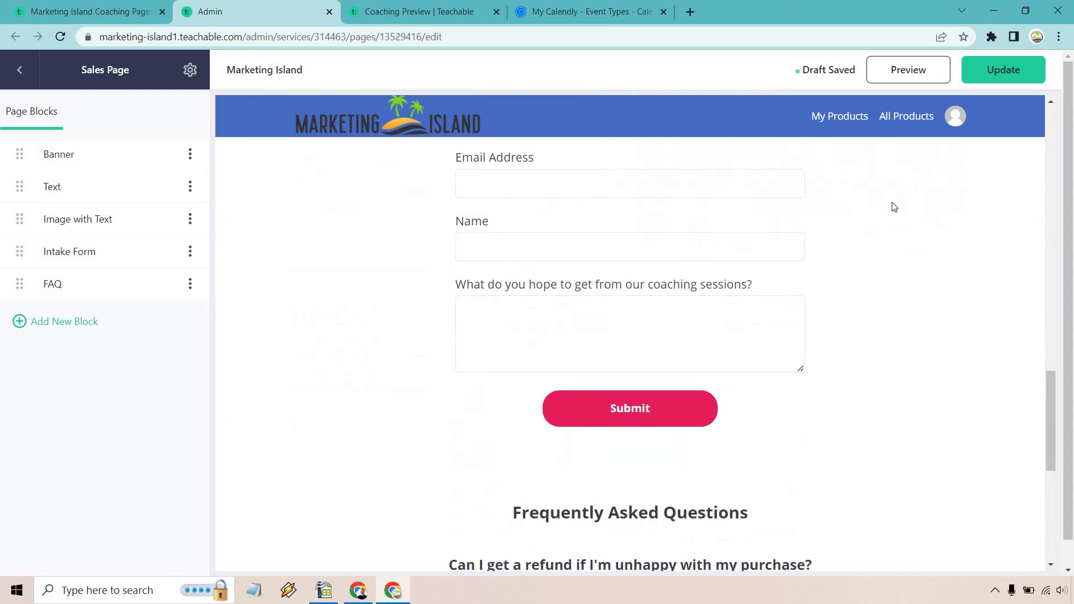
scroll(923, 308, up, 3)
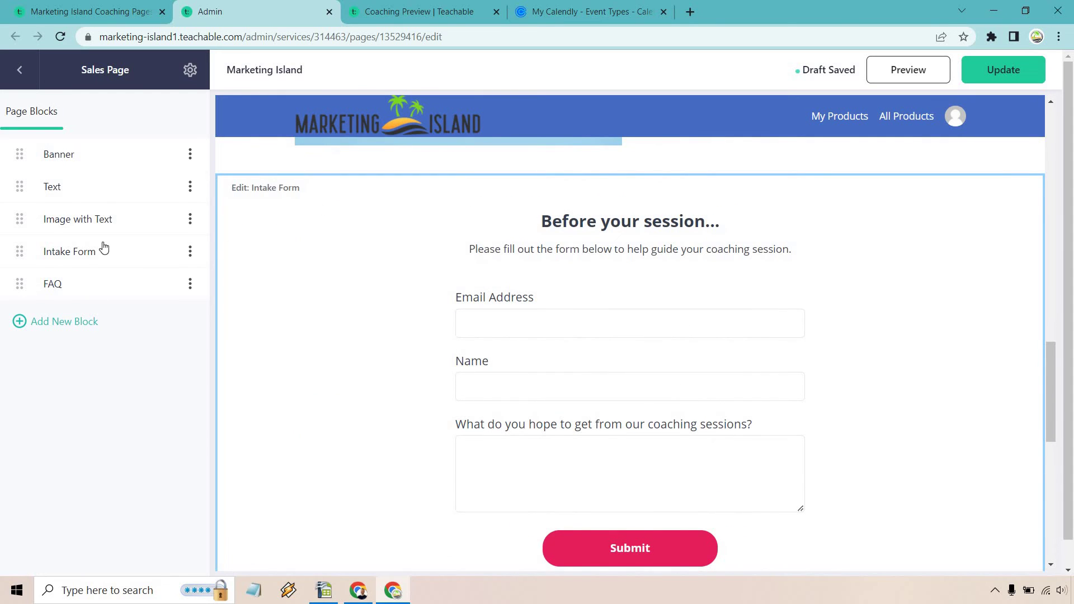
- Change the intake form's call-to-action text from Submit to 'Click Here To Continue'
click(394, 256)
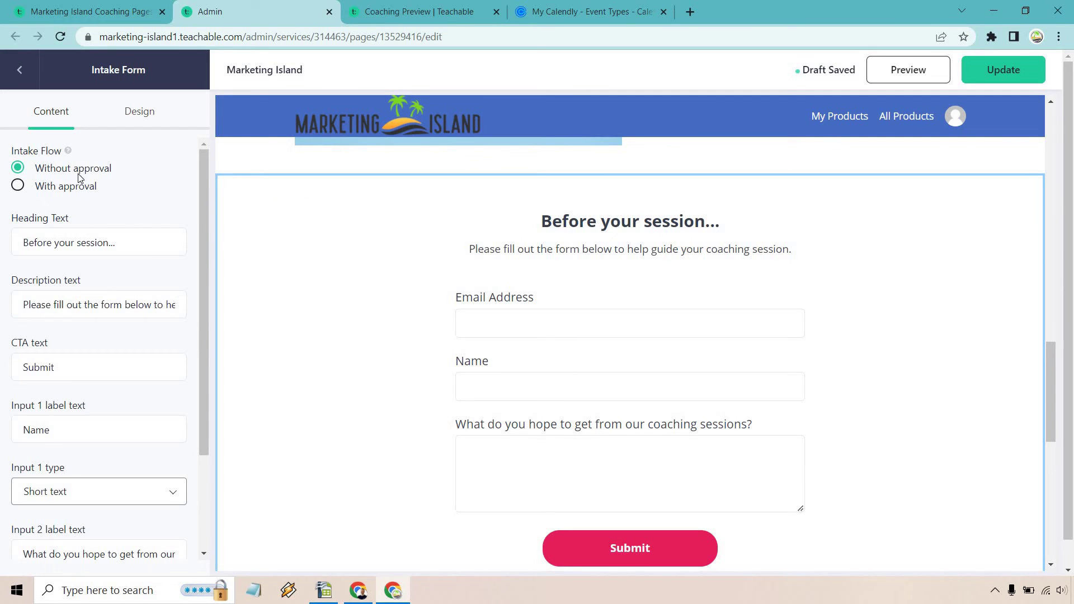
mouse_move(67, 155)
scroll(99, 269, down, 1)
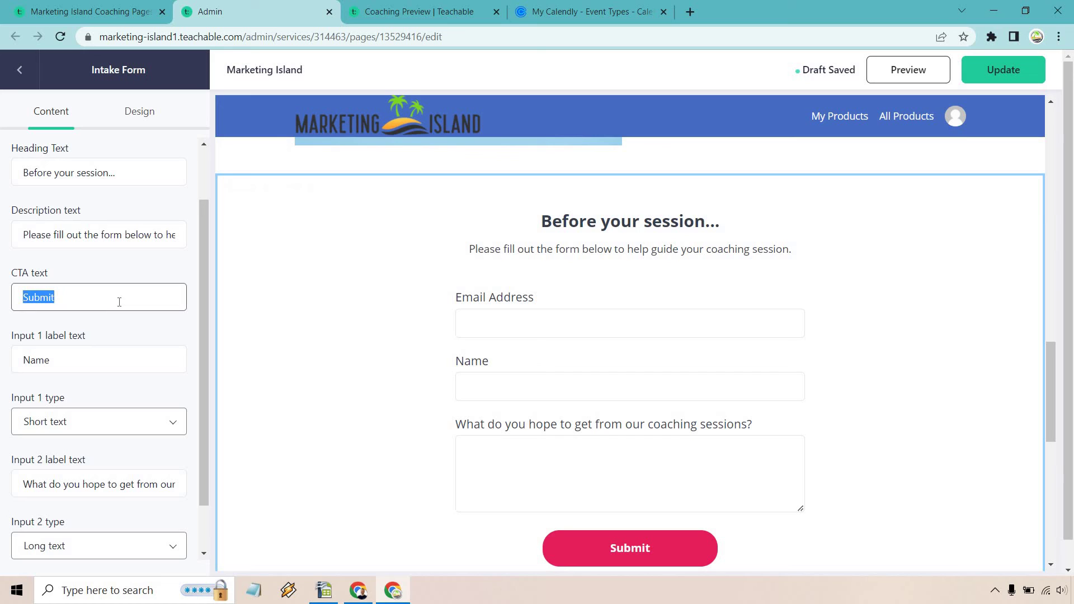
text(Click )
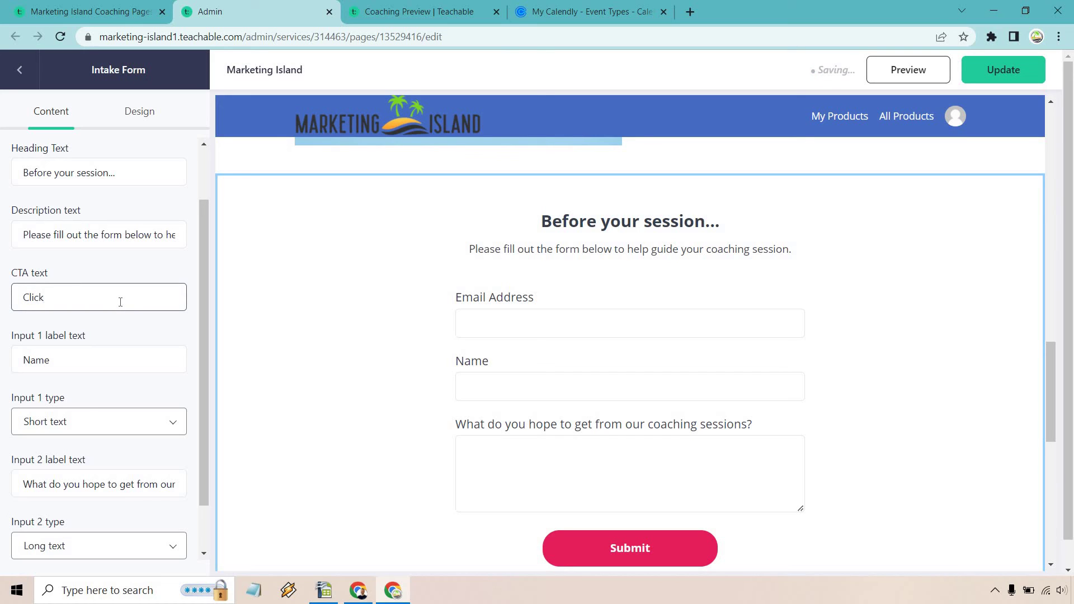
text(Here To Continue)
scroll(120, 303, down, 1)
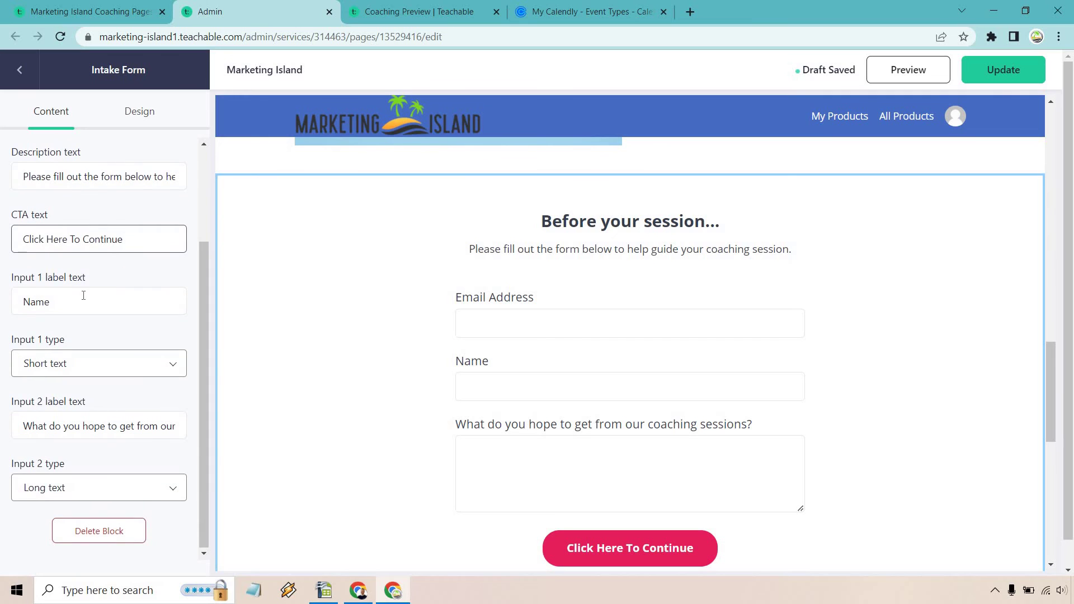
scroll(72, 423, down, 1)
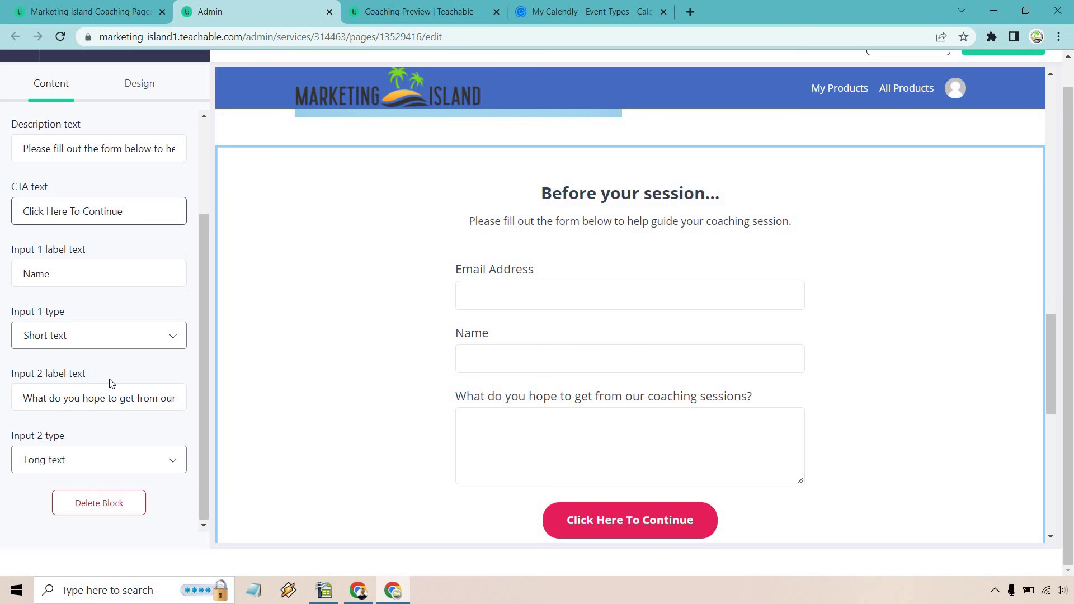
- Make the first question a long-text answer labelled 'What do you need help with the most?'
click(109, 338)
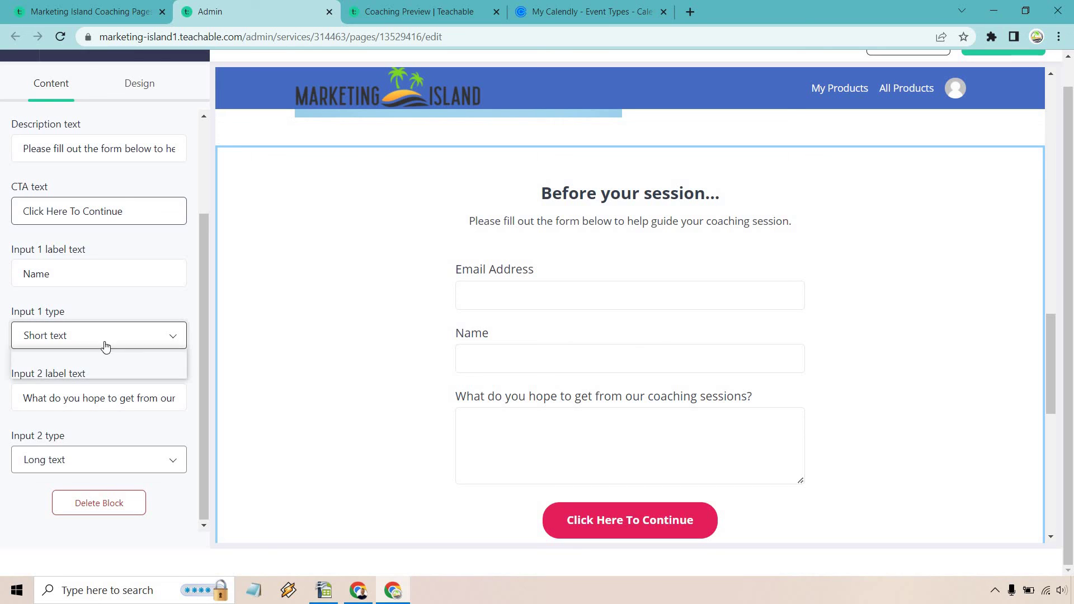
click(76, 371)
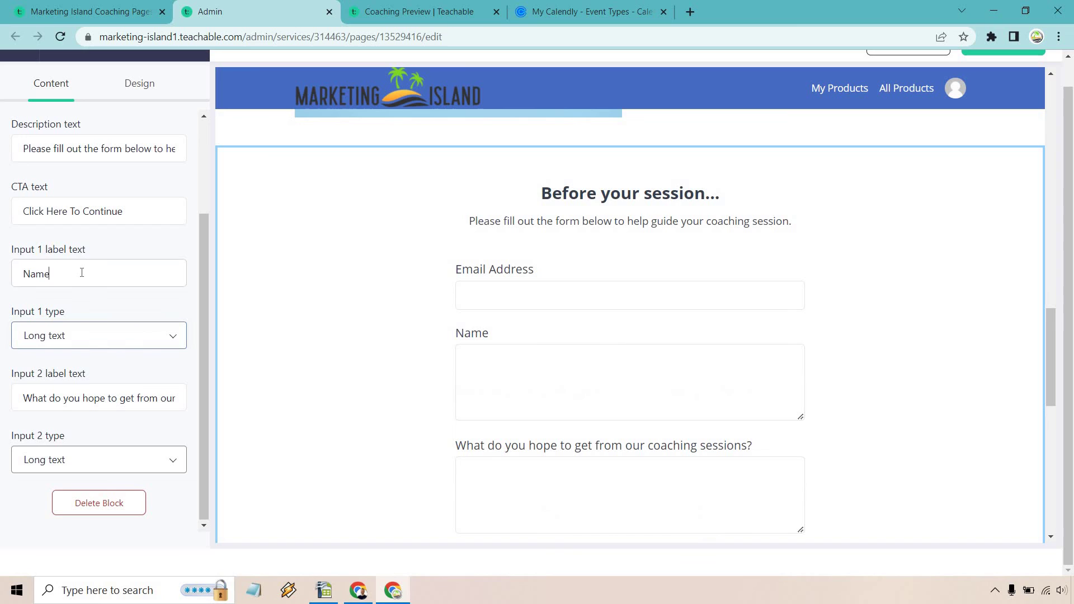
double_click(81, 272)
text(What )
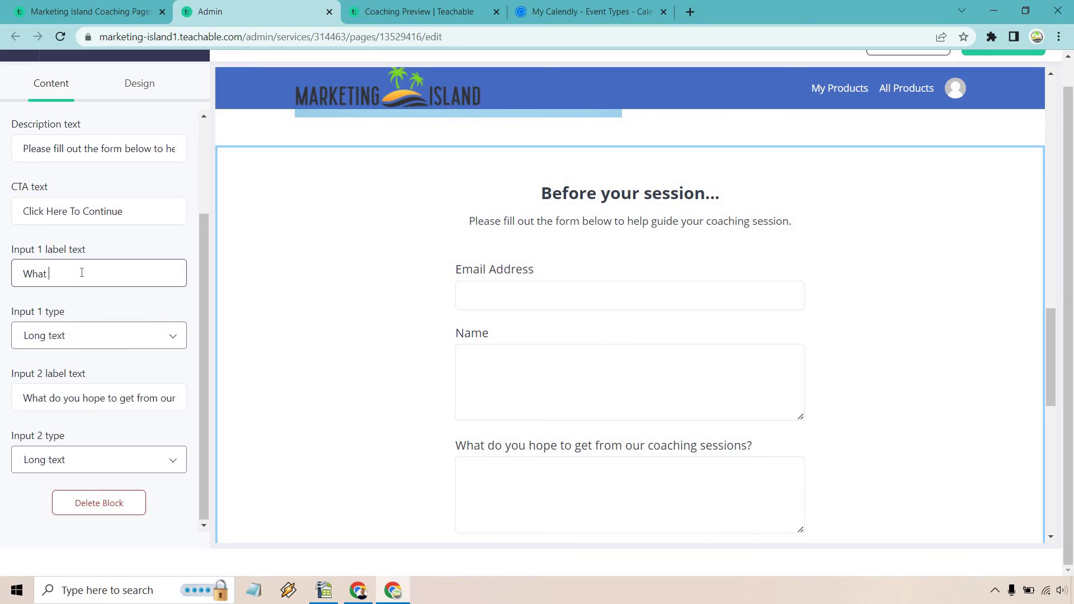
text(do you need help with the mos)
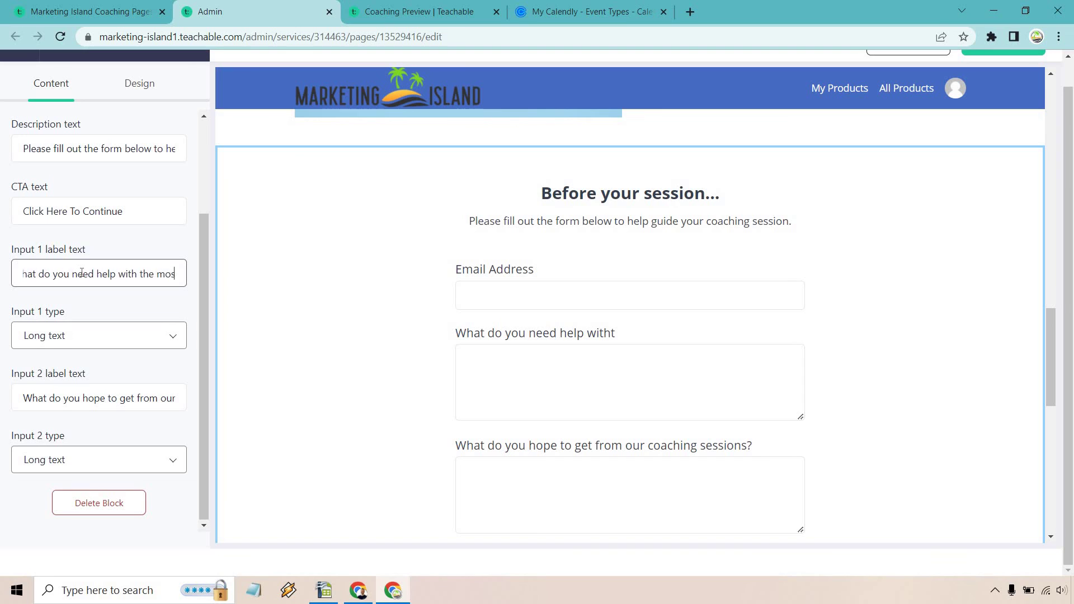
text(t?)
- Rename the second question's label to 'Question 2'
double_click(144, 398)
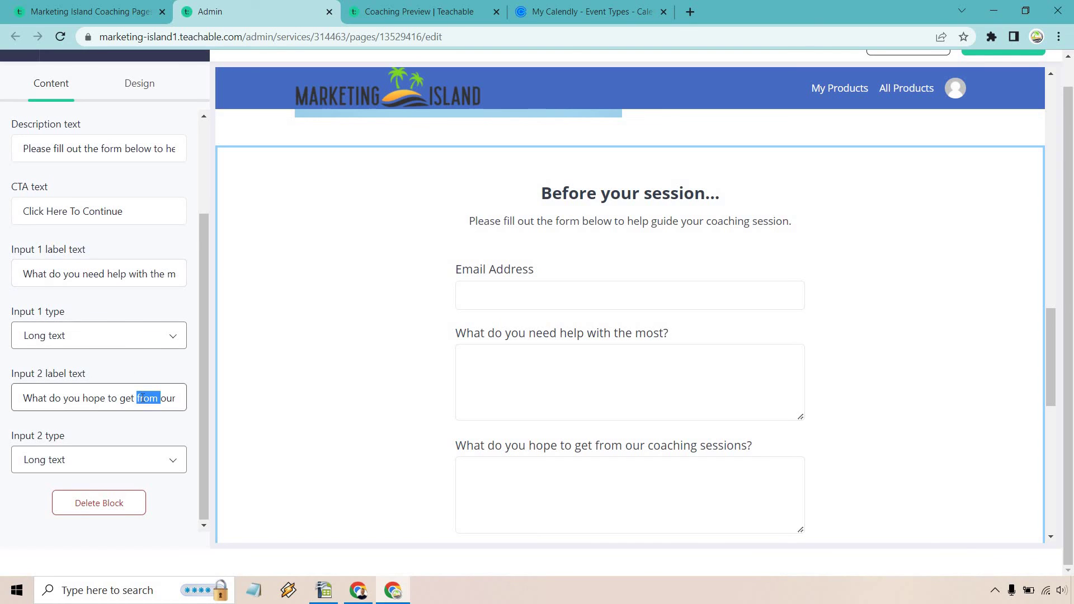
triple_click(142, 398)
text(Question 2)
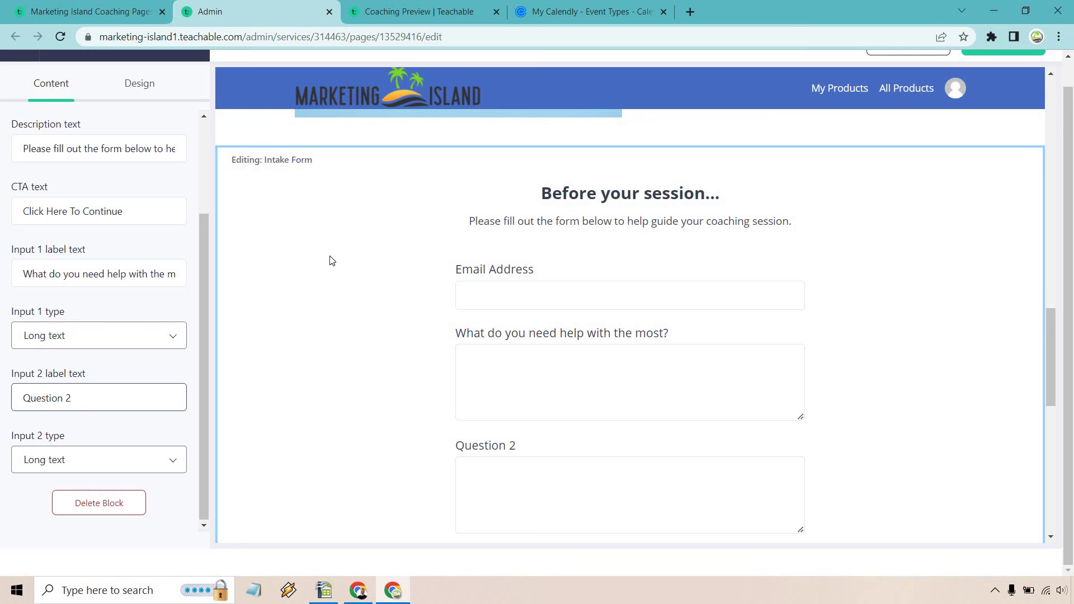
scroll(364, 367, up, 10)
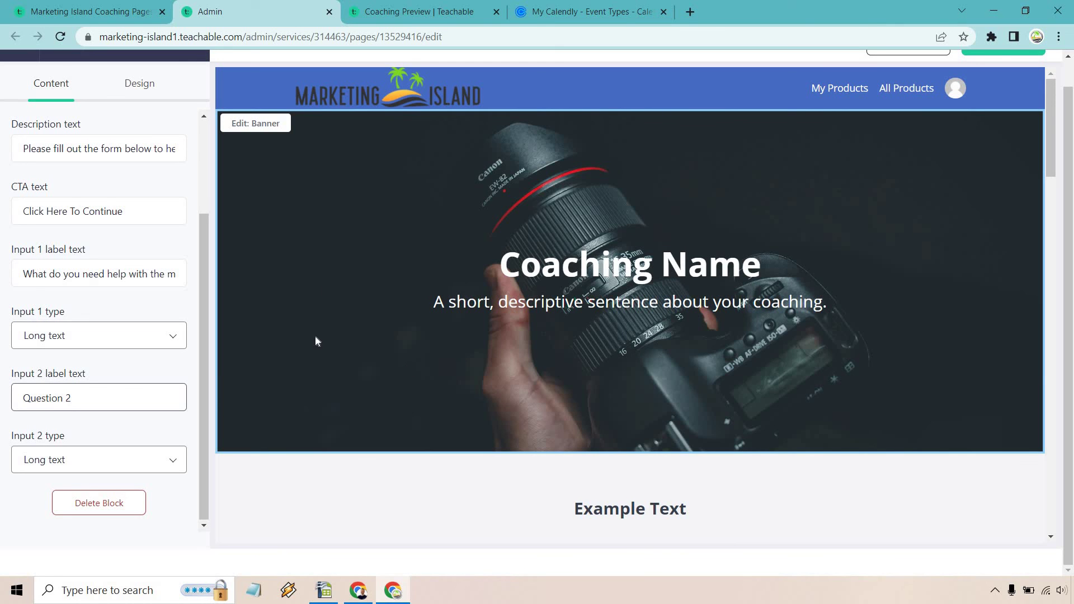
scroll(391, 260, down, 8)
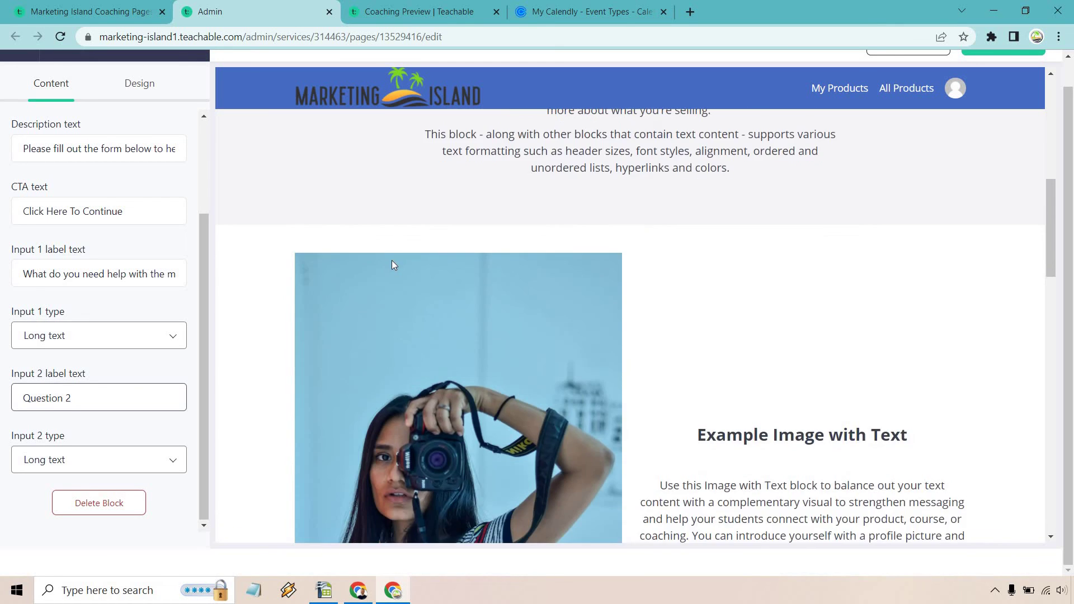
scroll(393, 265, down, 10)
scroll(394, 267, up, 3)
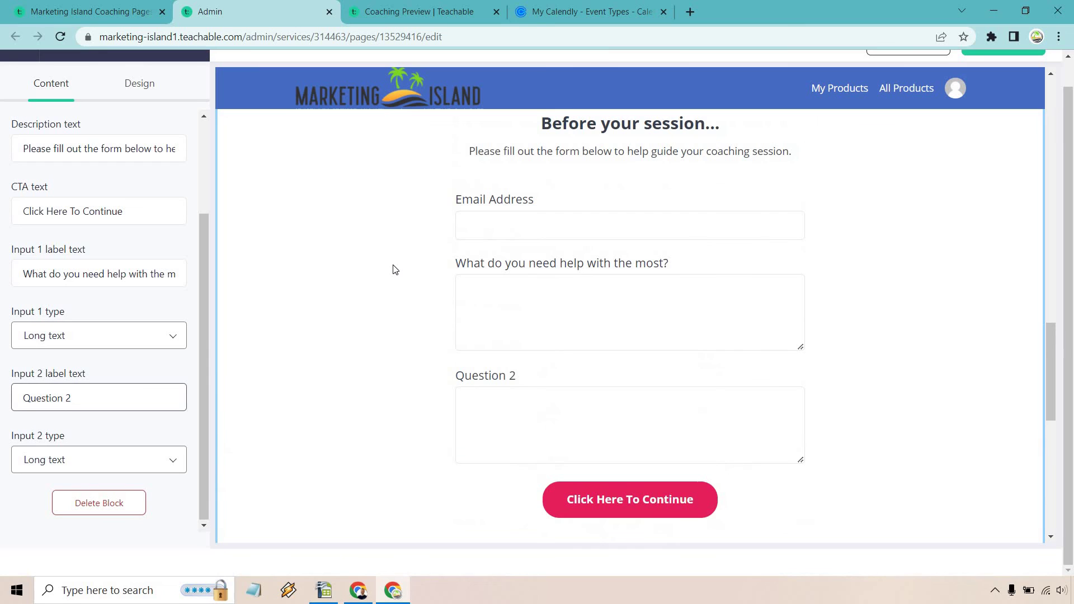